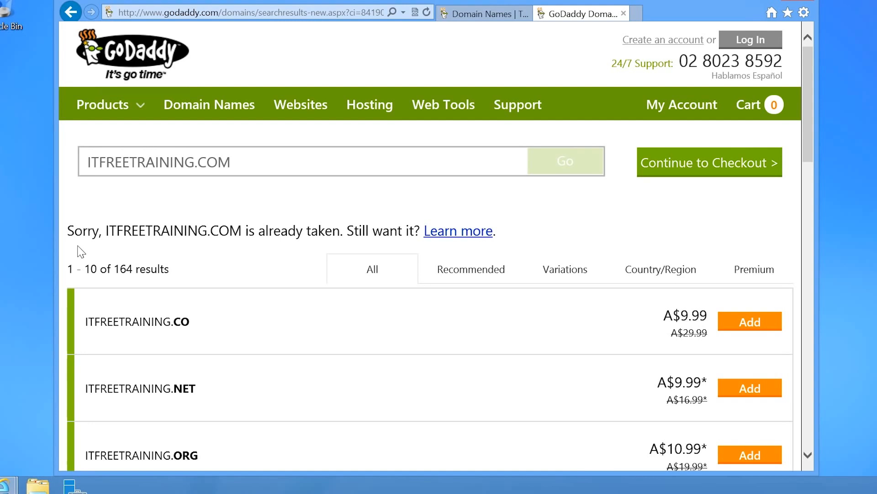
pyautogui.scroll(-8, 268, 337)
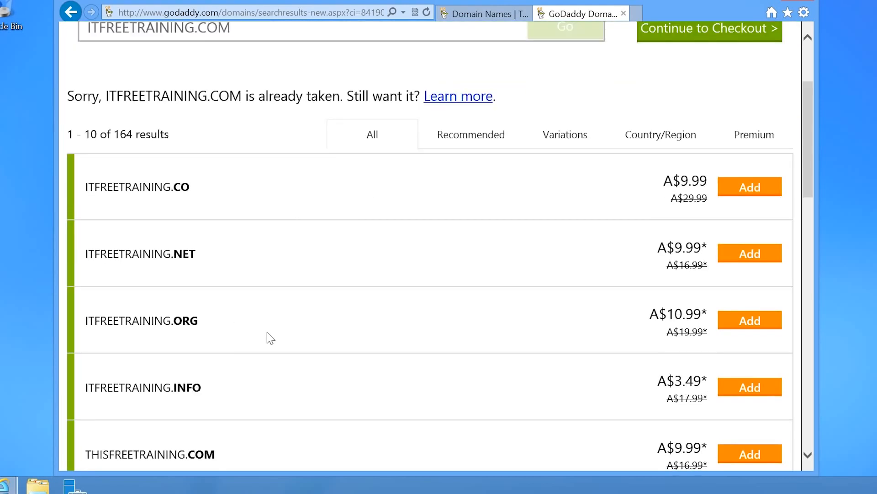
pyautogui.scroll(-6, 268, 333)
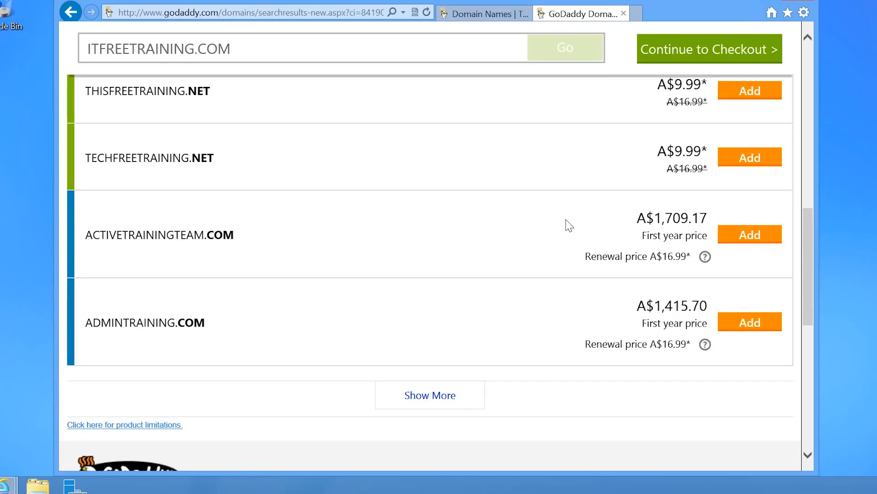
pyautogui.scroll(5, 569, 225)
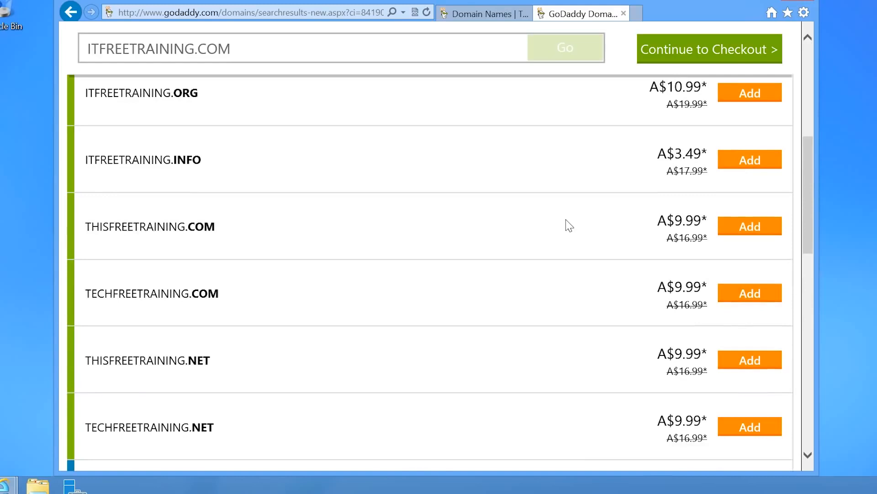
pyautogui.scroll(-1, 569, 225)
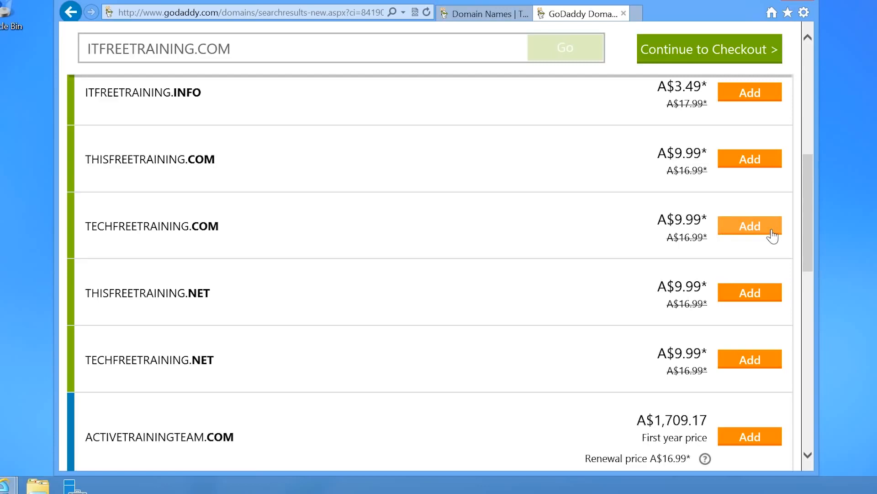
# Step: Add TECHFREETRAINING.COM to the cart with Privacy Protection included
pyautogui.click(773, 237)
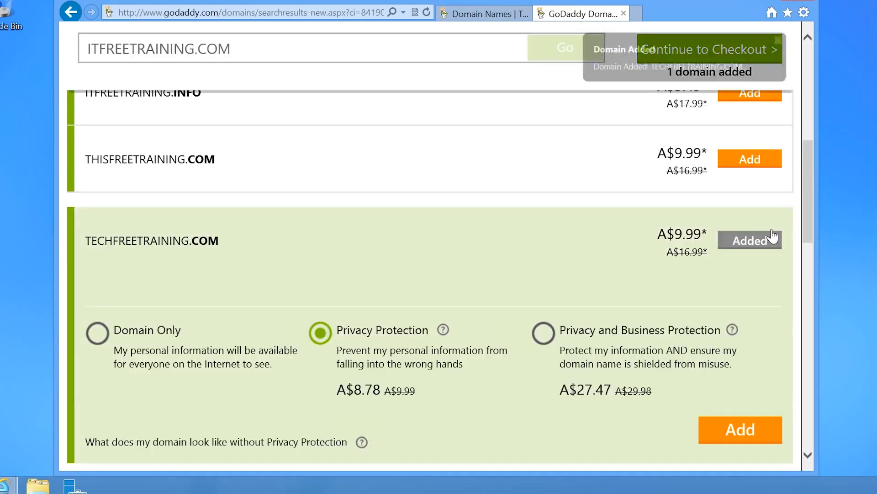
pyautogui.scroll(-3, 607, 240)
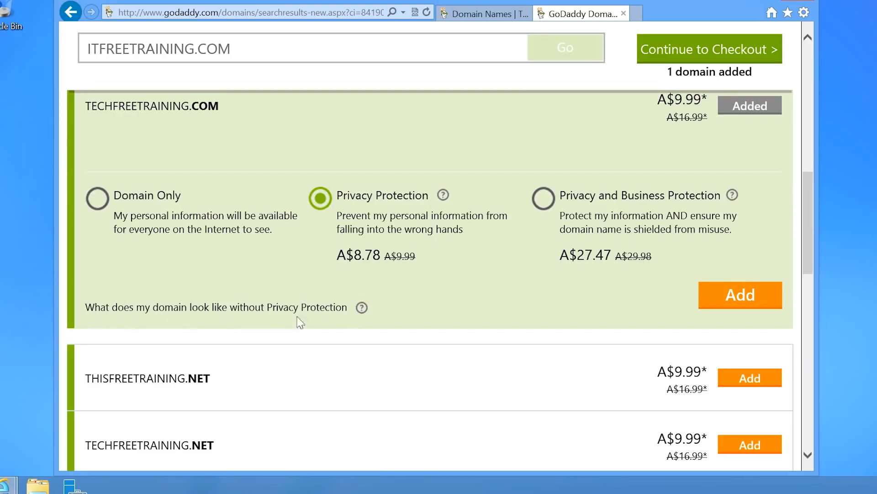
pyautogui.moveTo(360, 313)
pyautogui.click(761, 301)
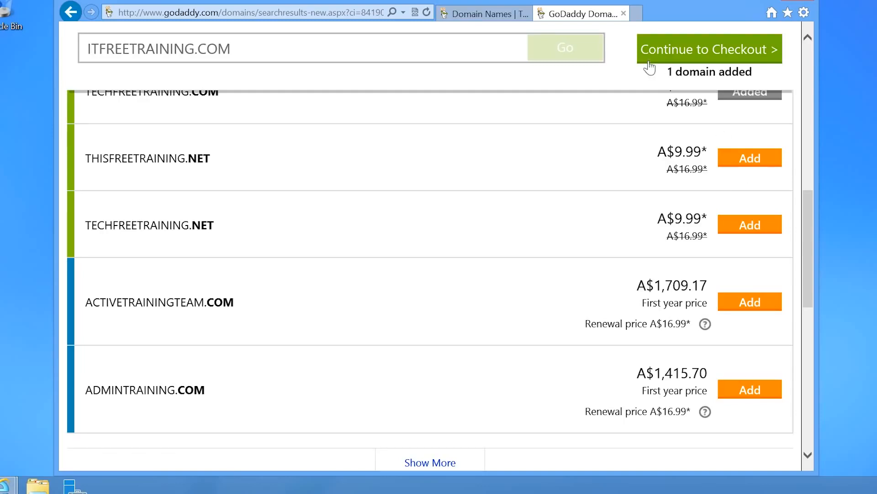
# Step: Continue to checkout and decline the hosting and email offers
pyautogui.click(764, 57)
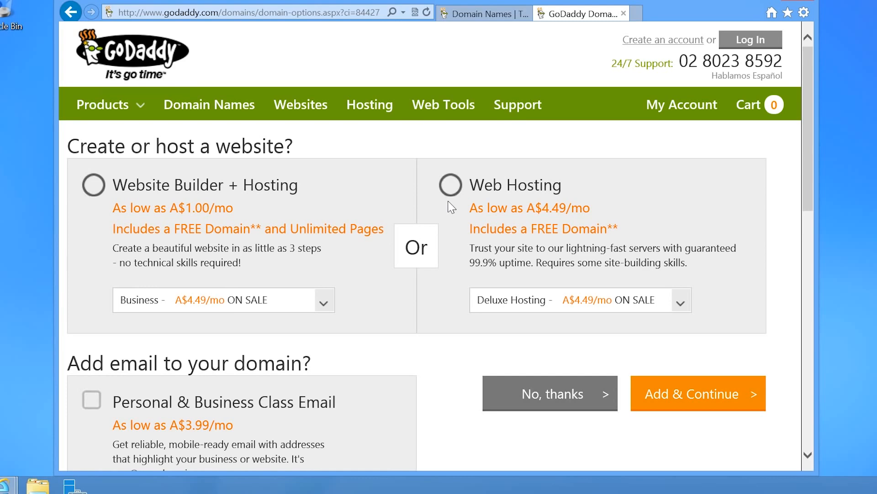
pyautogui.scroll(-5, 407, 241)
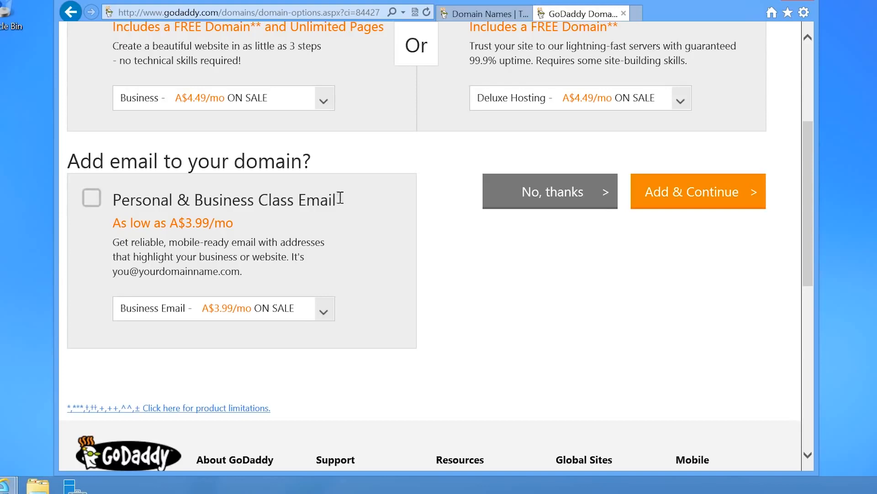
pyautogui.click(604, 206)
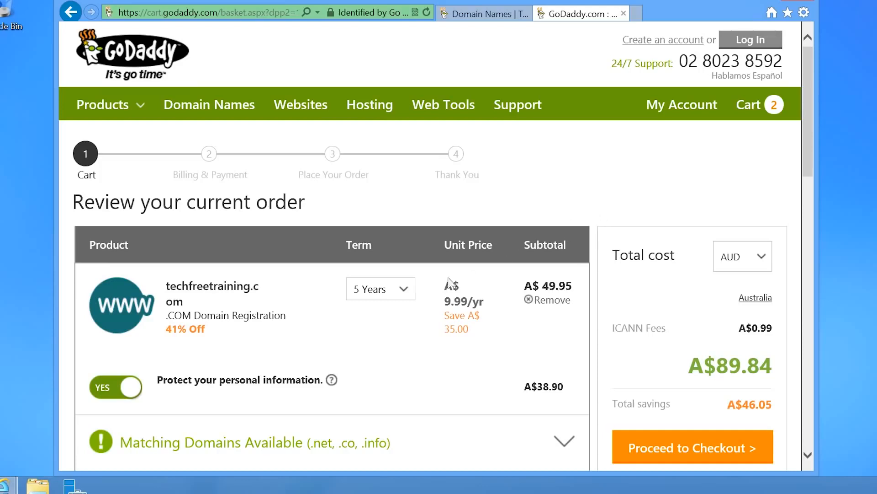
# Step: Change the registration term from 5 years to 1 year and proceed to checkout
pyautogui.click(414, 296)
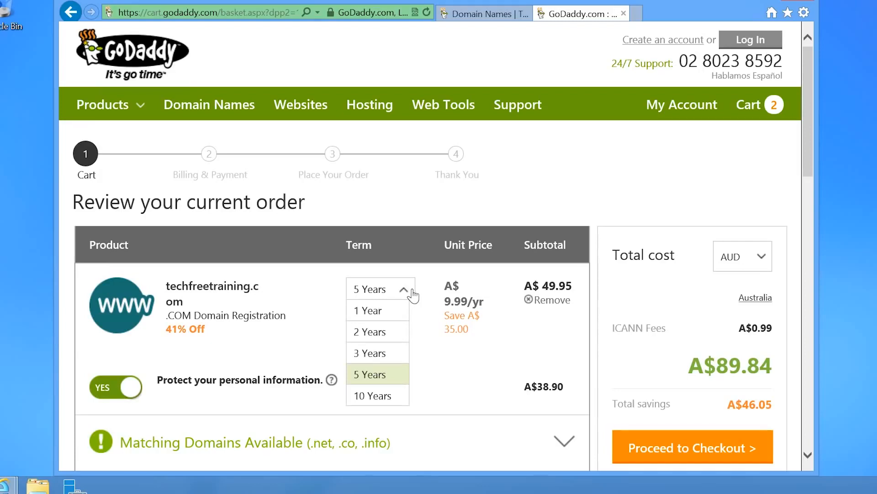
pyautogui.click(403, 315)
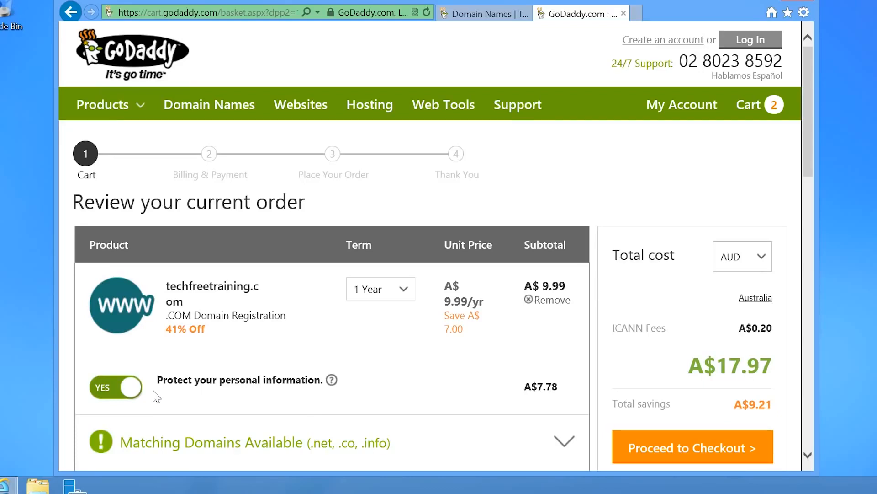
pyautogui.scroll(-4, 155, 396)
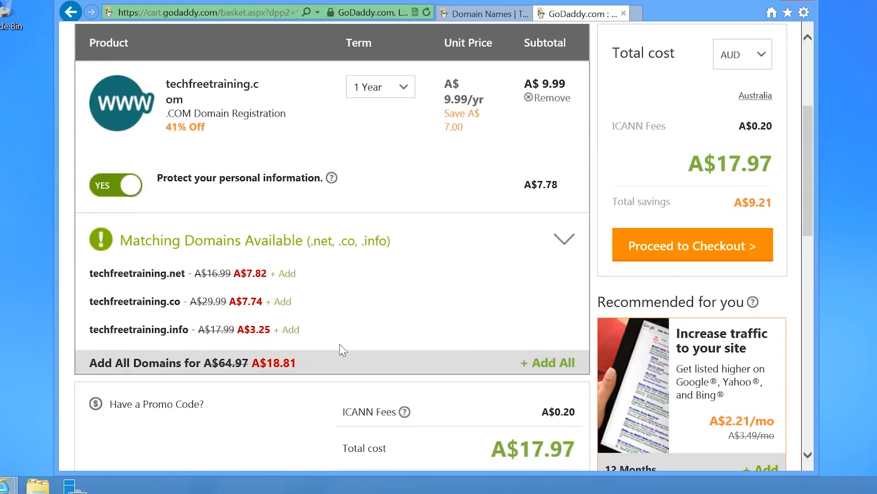
pyautogui.scroll(-5, 343, 349)
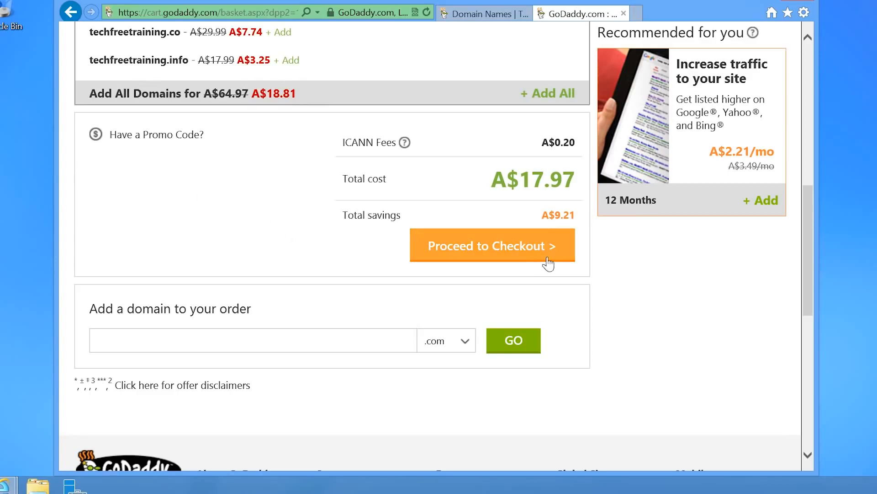
pyautogui.click(562, 257)
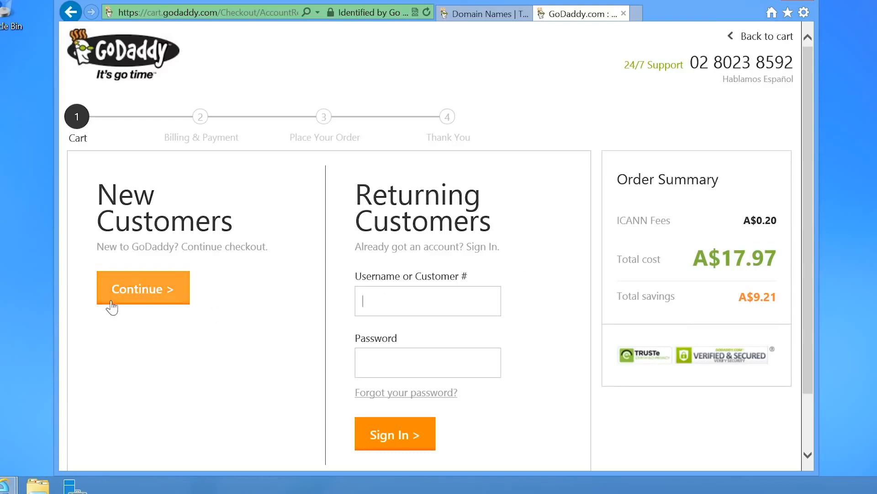
# Step: Continue as a new customer and enter the billing name and e-mail address
pyautogui.click(182, 303)
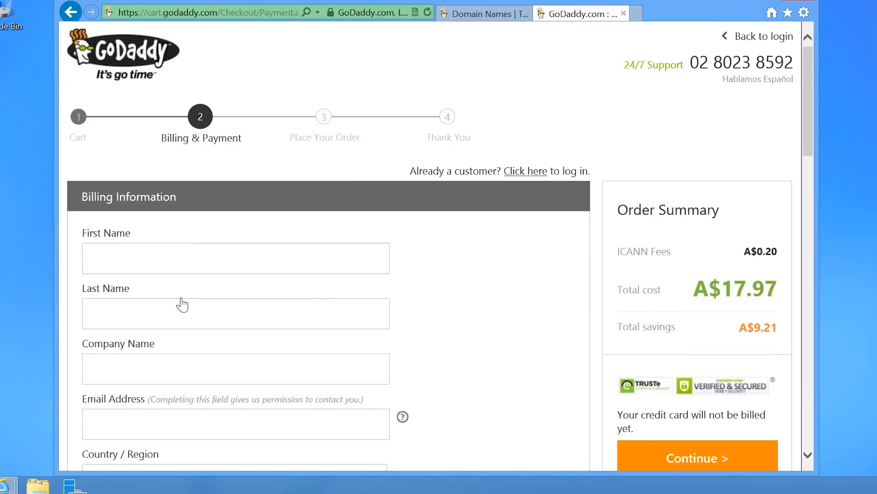
pyautogui.click(151, 263)
pyautogui.write('IT')
pyautogui.press('Tab')
pyautogui.write('Free')
pyautogui.press('Tab')
pyautogui.write('ITFreeTraining')
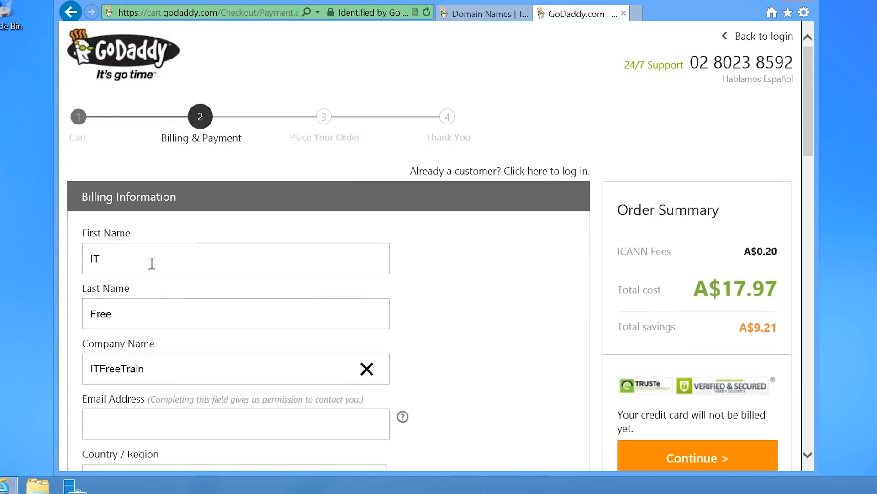
pyautogui.press('Tab')
# Step: Enter the billing country, street address, postal code, city, state and phone number
pyautogui.scroll(-5, 320, 229)
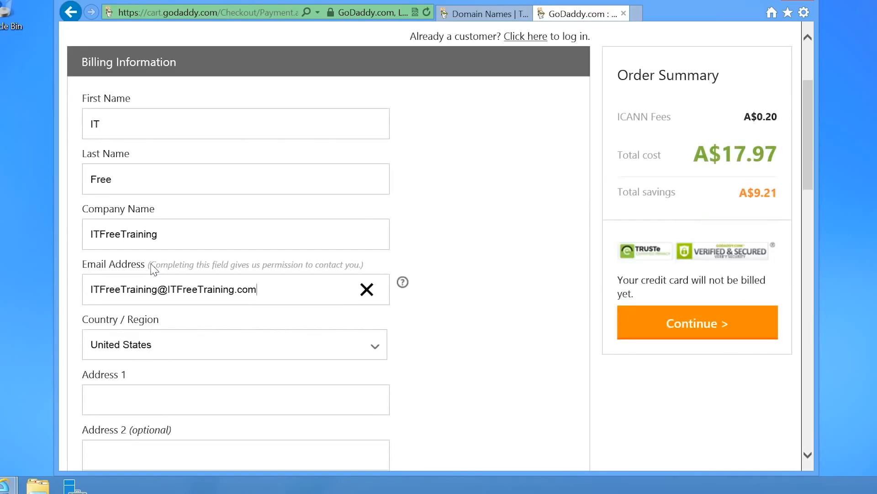
pyautogui.click(381, 211)
pyautogui.scroll(-3, 209, 308)
pyautogui.click(133, 362)
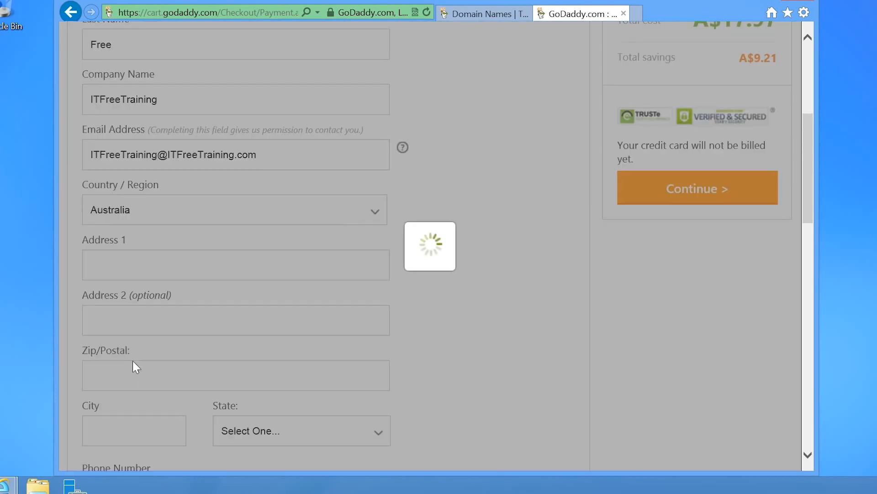
pyautogui.click(118, 273)
pyautogui.click(96, 386)
pyautogui.write('2007')
pyautogui.click(105, 424)
pyautogui.write('Broadway')
pyautogui.click(237, 282)
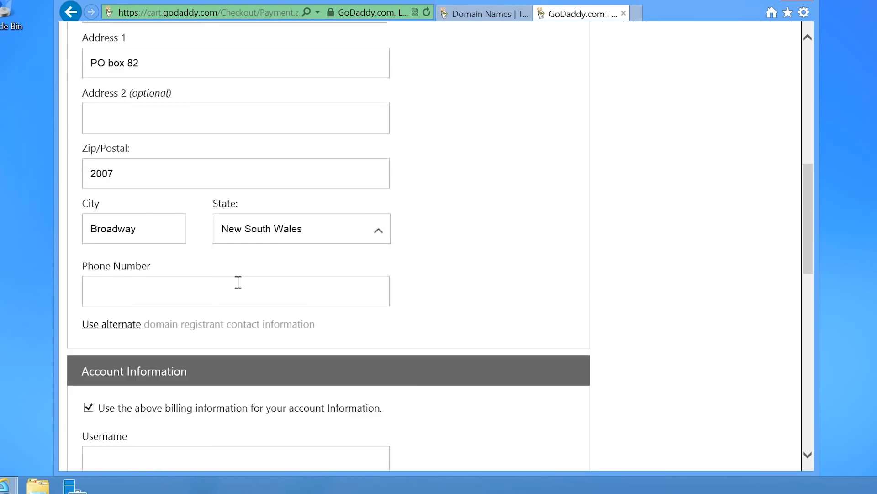
pyautogui.click(111, 289)
pyautogui.write('+6112345678')
# Step: Set up the account username, call-in PIN and password with confirmation
pyautogui.scroll(-6, 71, 303)
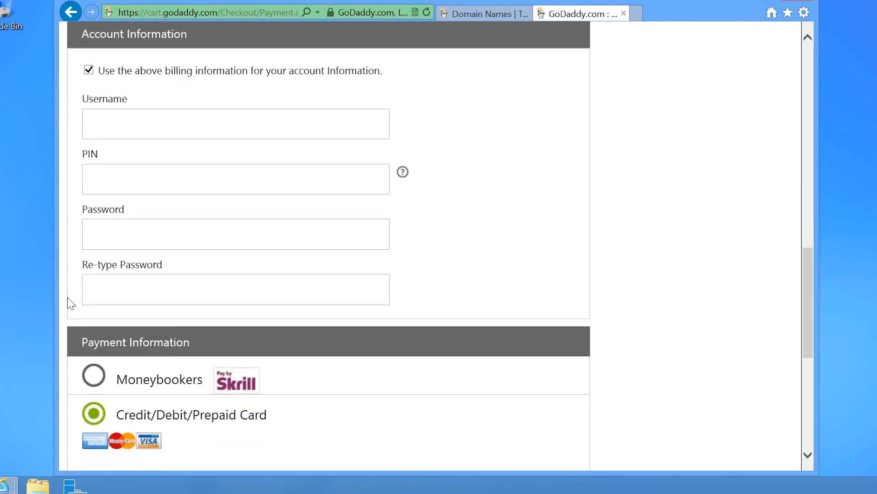
pyautogui.click(149, 122)
pyautogui.write('itfreetraining')
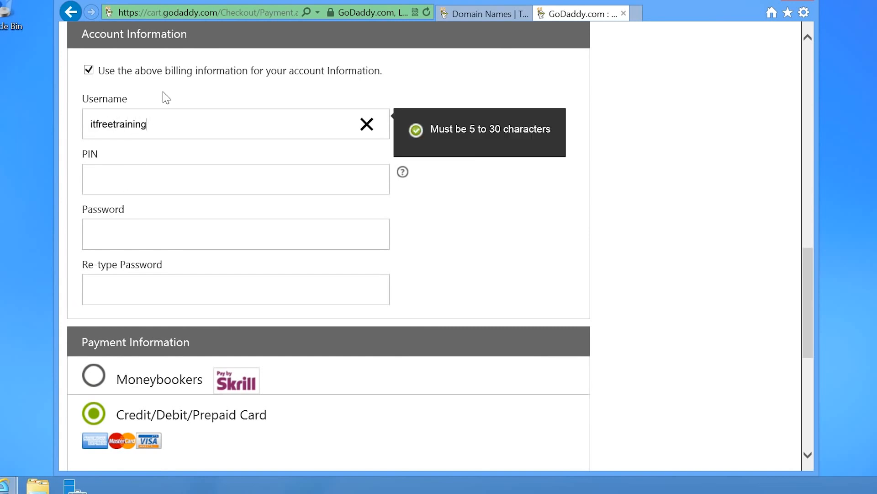
pyautogui.click(126, 173)
pyautogui.click(104, 229)
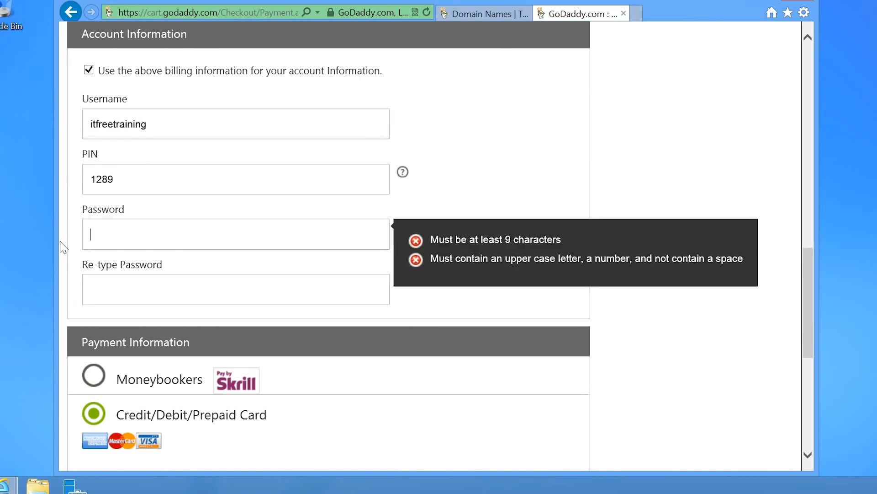
pyautogui.write('•••••••••')
pyautogui.press('Tab')
pyautogui.write('•••••••••')
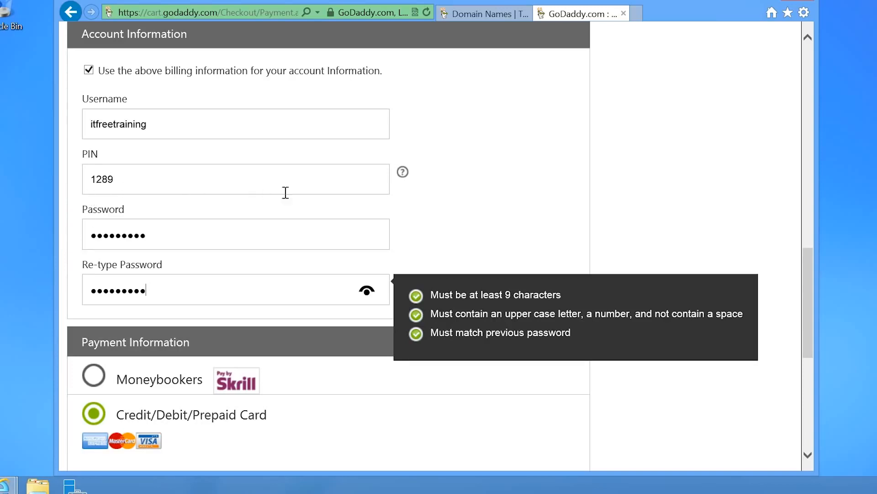
pyautogui.moveTo(402, 172)
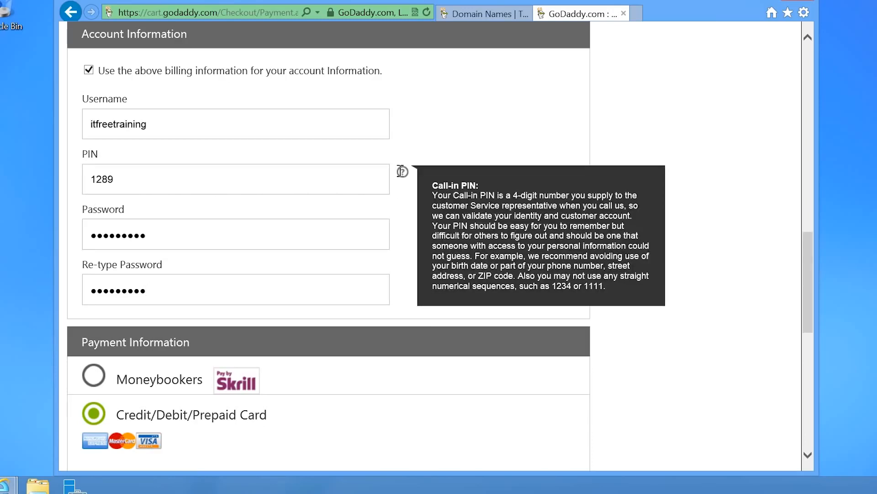
pyautogui.scroll(-7, 393, 185)
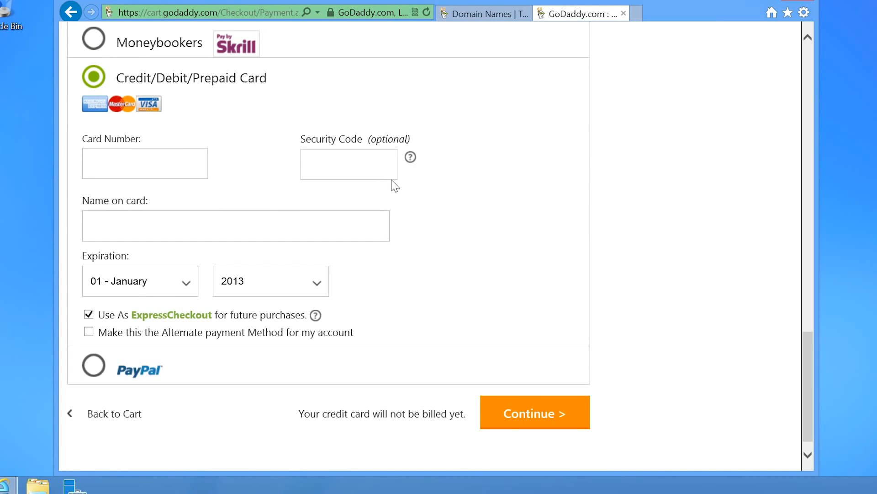
# Step: Enter the card number, security code, name on card and 04 - April 2018 expiry, then continue
pyautogui.click(173, 162)
pyautogui.write('1234123412341234')
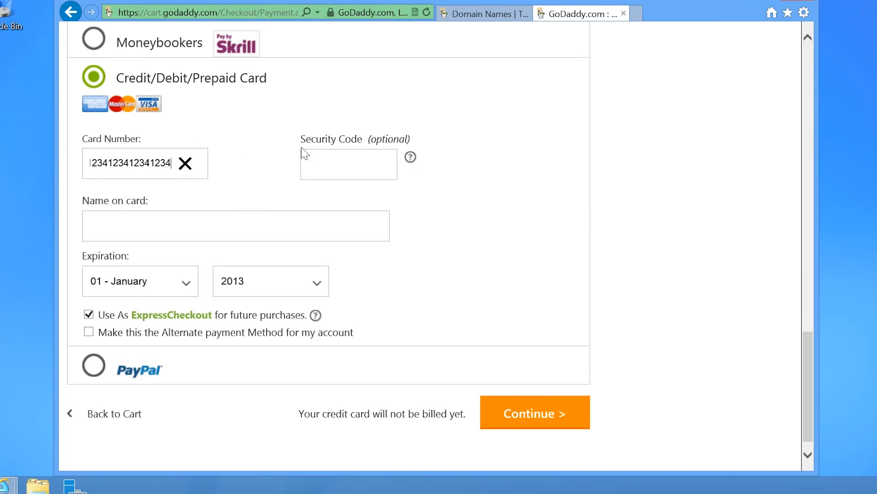
pyautogui.click(304, 155)
pyautogui.write('123')
pyautogui.press('Tab')
pyautogui.write('ITFreeTraining')
pyautogui.click(183, 293)
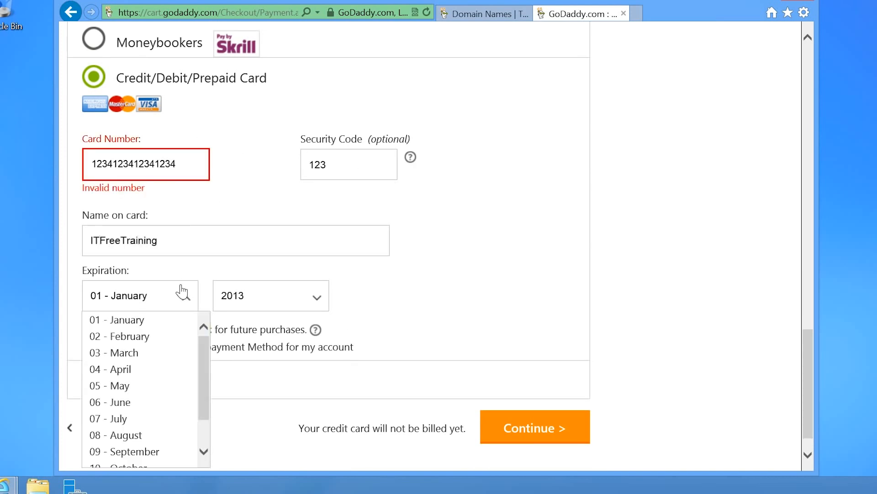
pyautogui.click(120, 369)
pyautogui.click(288, 296)
pyautogui.click(279, 398)
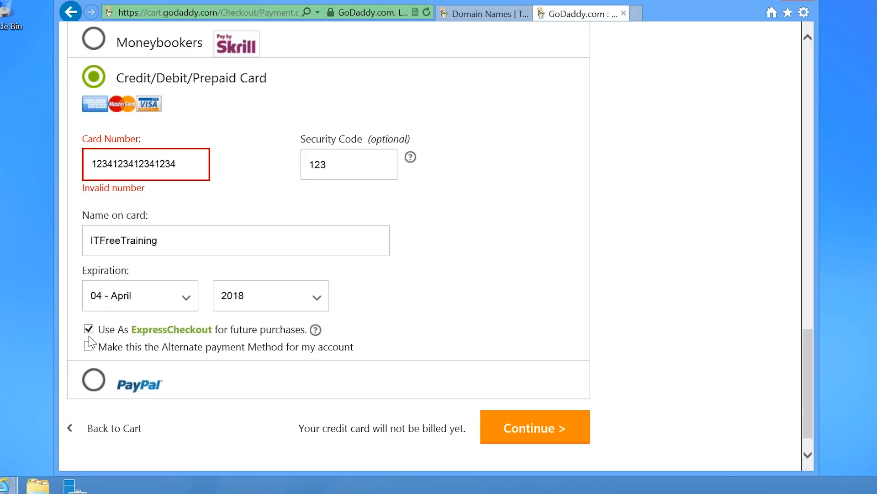
pyautogui.click(560, 436)
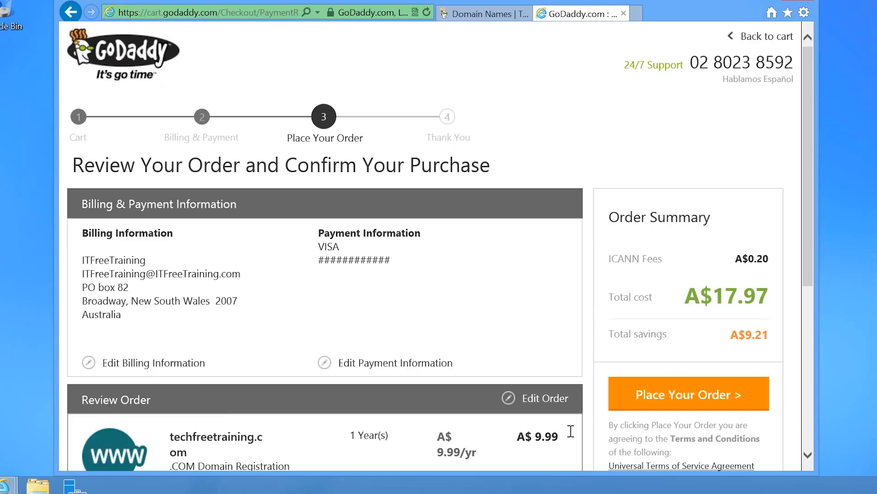
# Step: Place the A$17.97 order from the review page
pyautogui.scroll(-3, 571, 431)
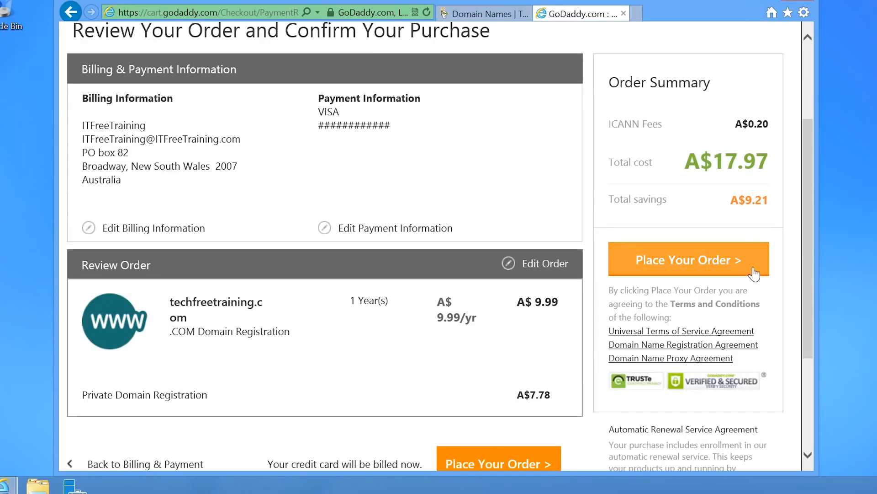
pyautogui.click(754, 273)
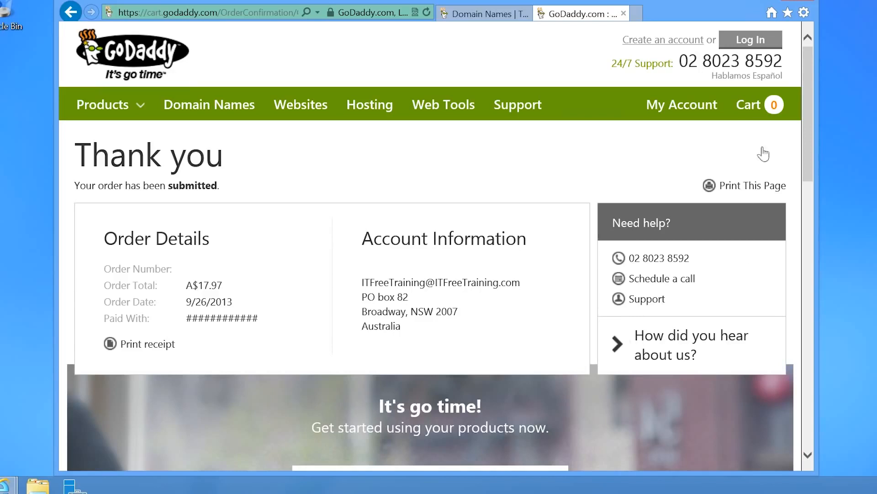
# Step: Sign in with the account username and password
pyautogui.click(771, 51)
pyautogui.write('ITFreeTraining')
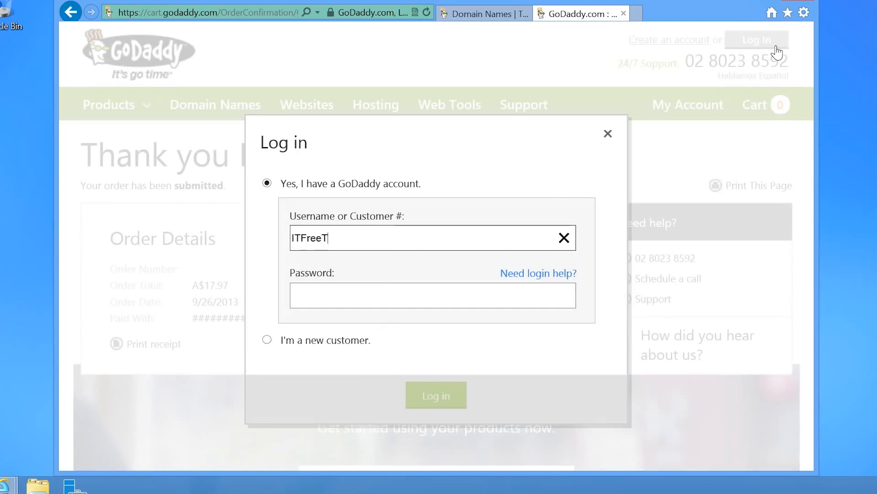
pyautogui.press('Tab')
pyautogui.write('*****')
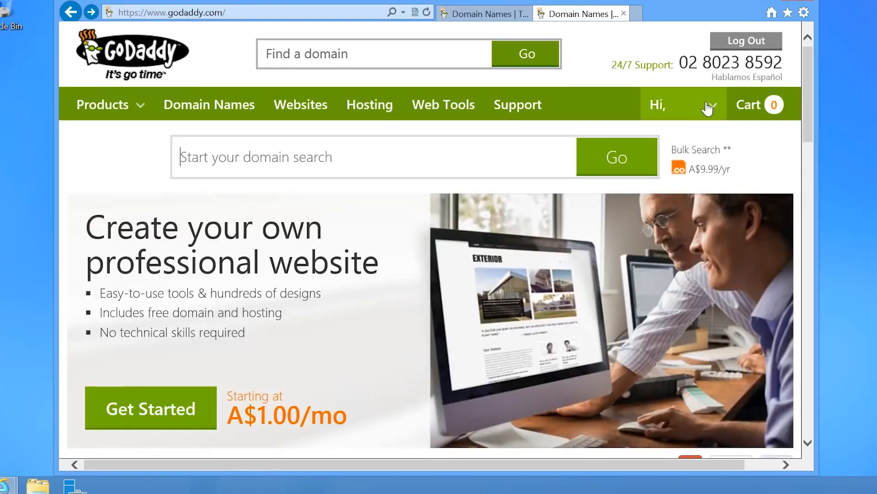
pyautogui.moveTo(708, 106)
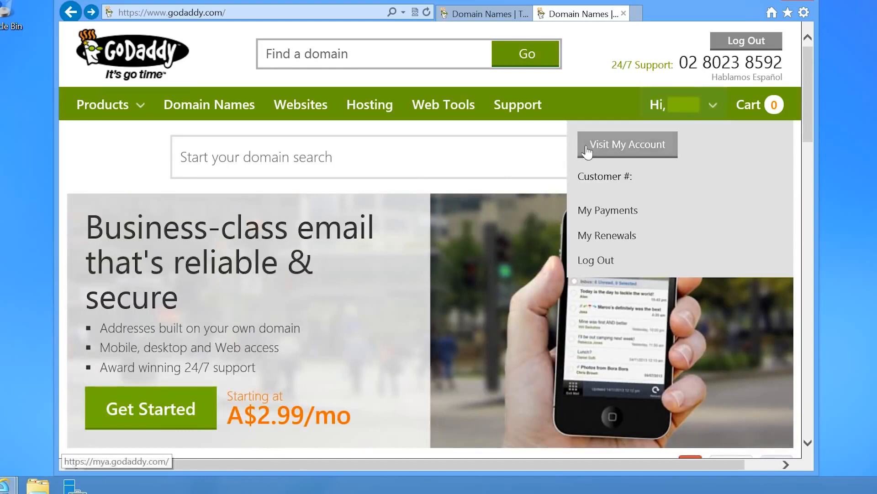
# Step: From My Account, expand Domains and launch the management page for techfreetraining.com
pyautogui.click(662, 149)
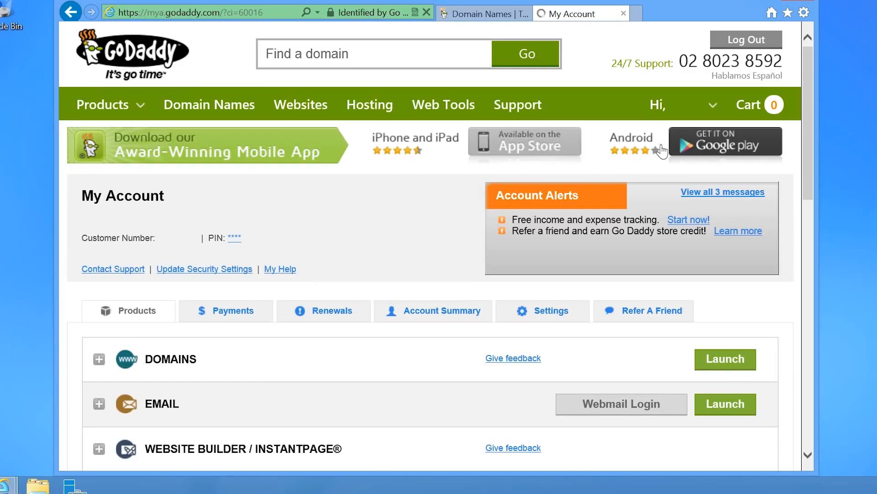
pyautogui.scroll(-3, 588, 157)
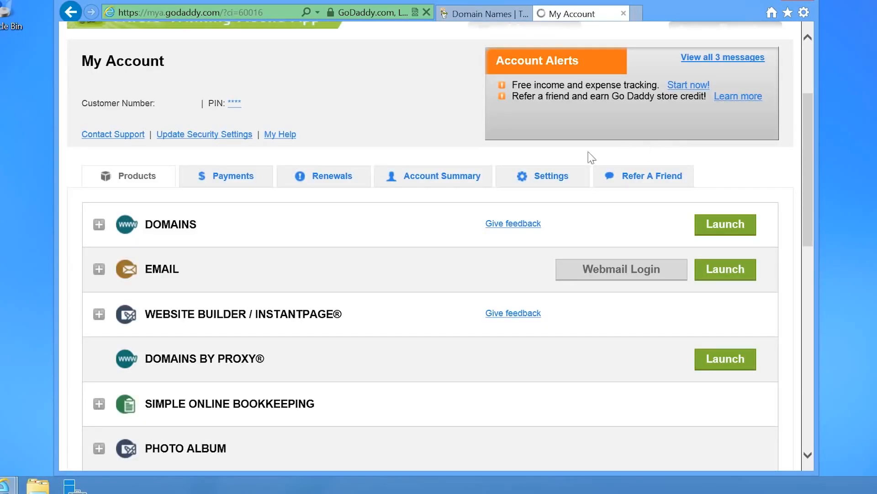
pyautogui.click(98, 224)
pyautogui.scroll(-3, 89, 242)
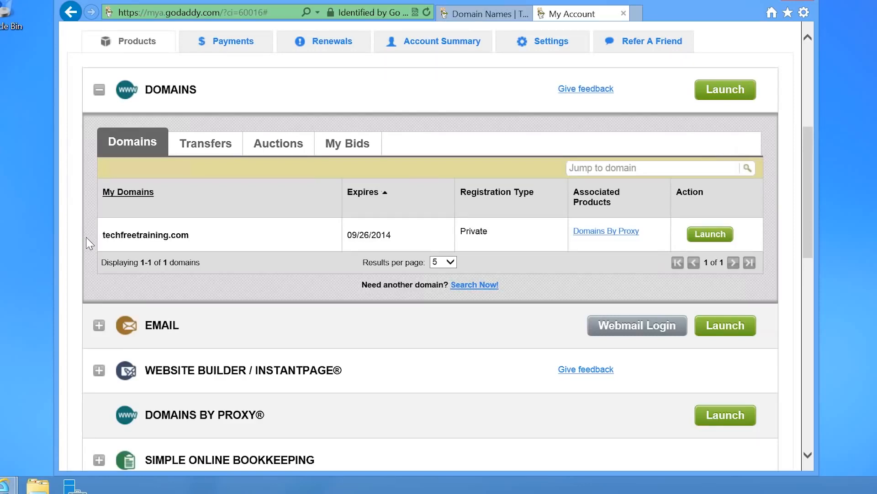
pyautogui.click(711, 235)
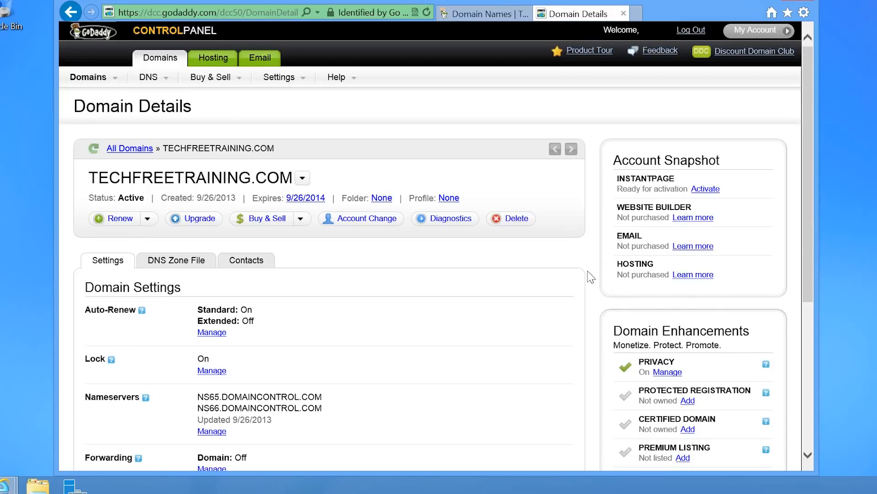
pyautogui.scroll(-5, 565, 302)
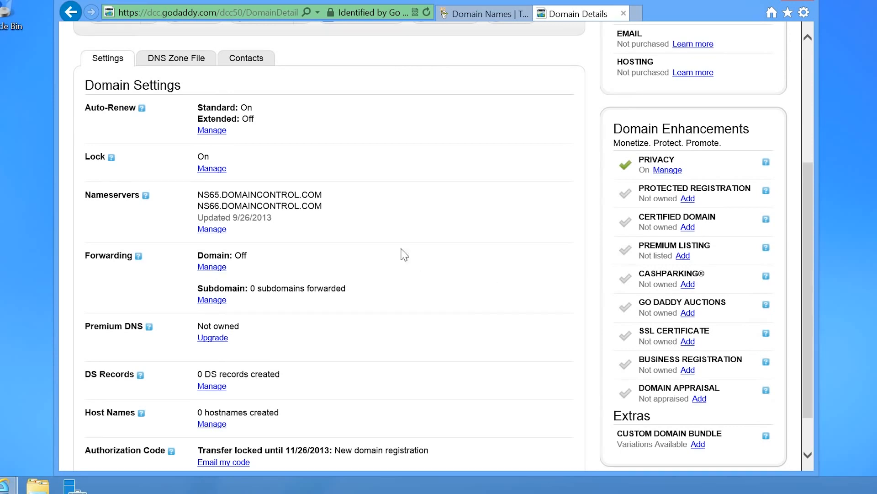
pyautogui.moveTo(198, 195); pyautogui.dragTo(315, 198)
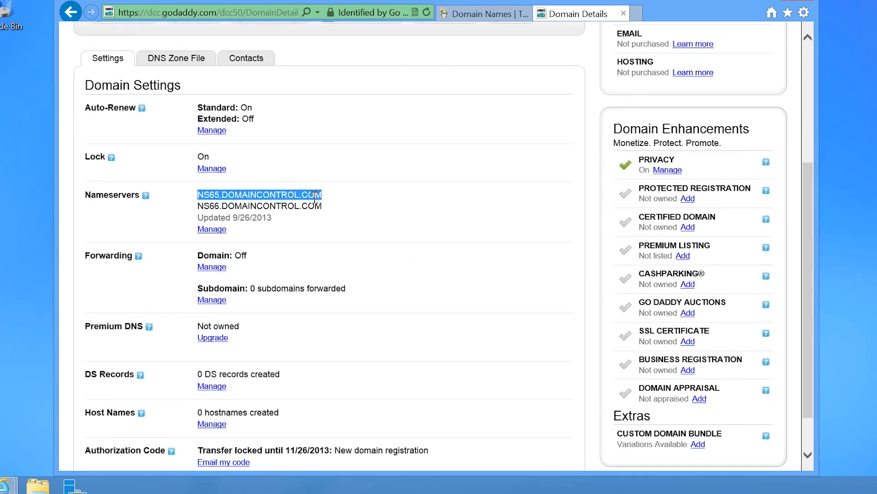
pyautogui.moveTo(198, 206); pyautogui.dragTo(315, 210)
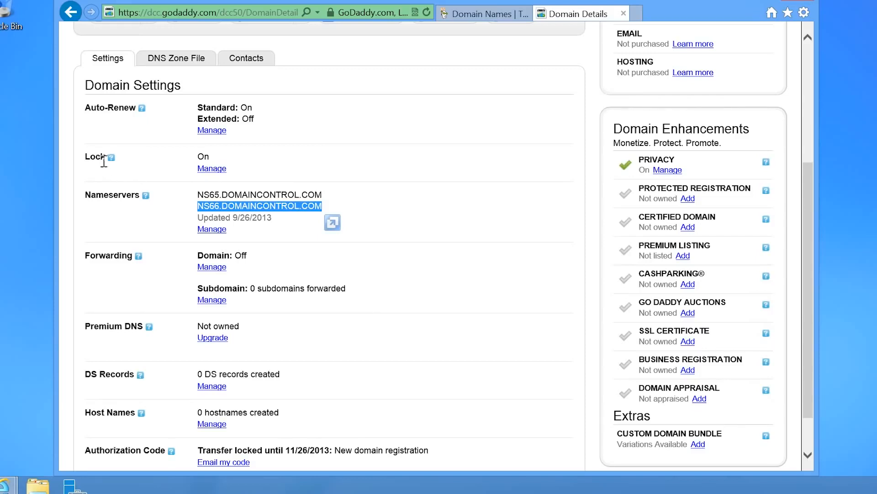
pyautogui.moveTo(86, 157); pyautogui.dragTo(106, 157)
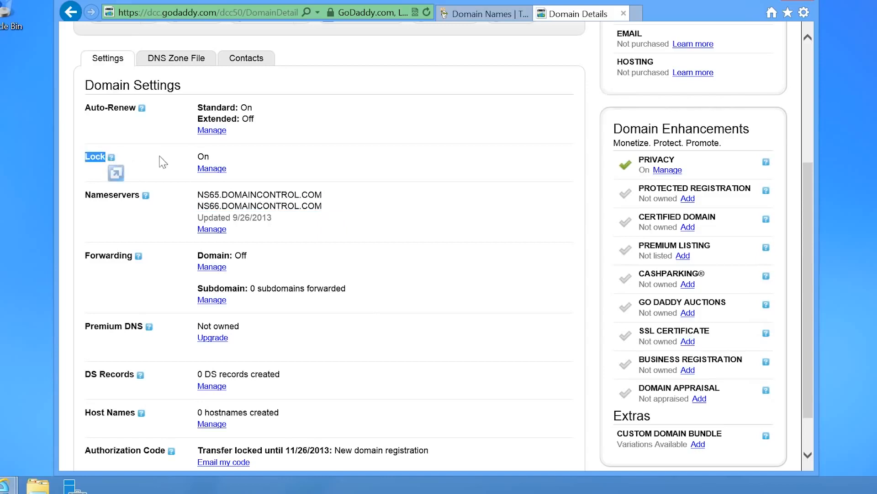
pyautogui.moveTo(195, 156); pyautogui.dragTo(211, 157)
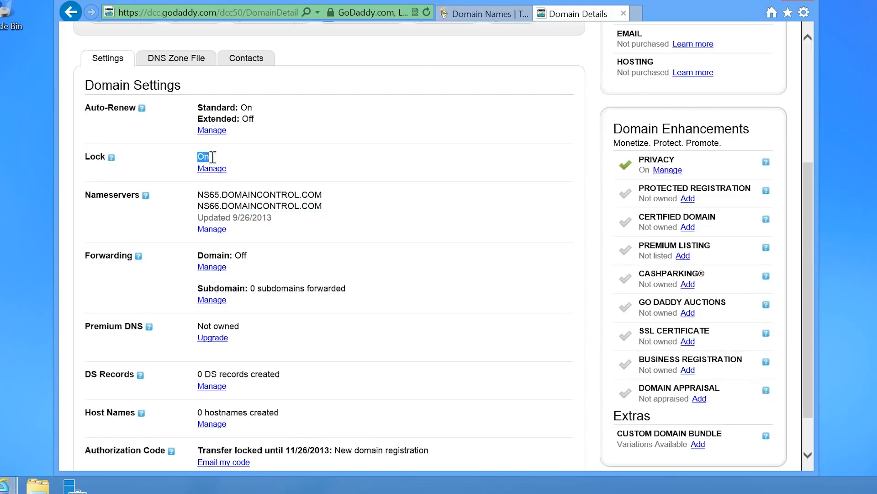
pyautogui.click(262, 161)
pyautogui.click(111, 157)
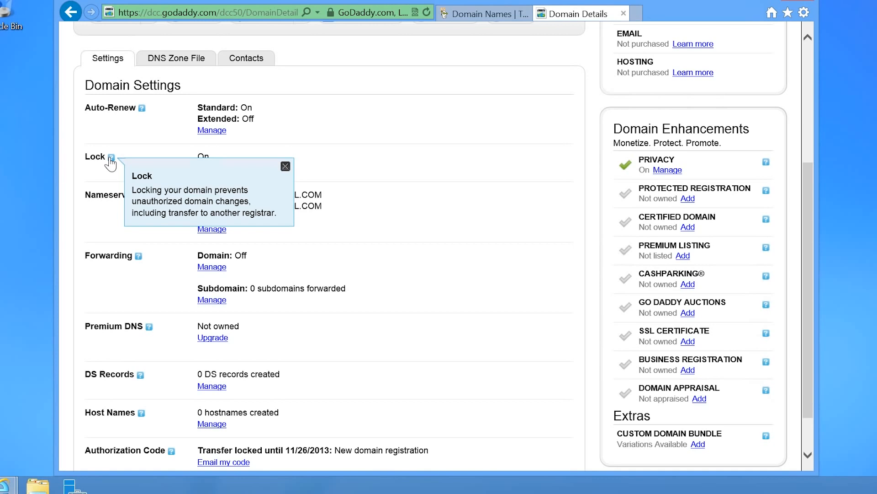
pyautogui.scroll(-2, 402, 277)
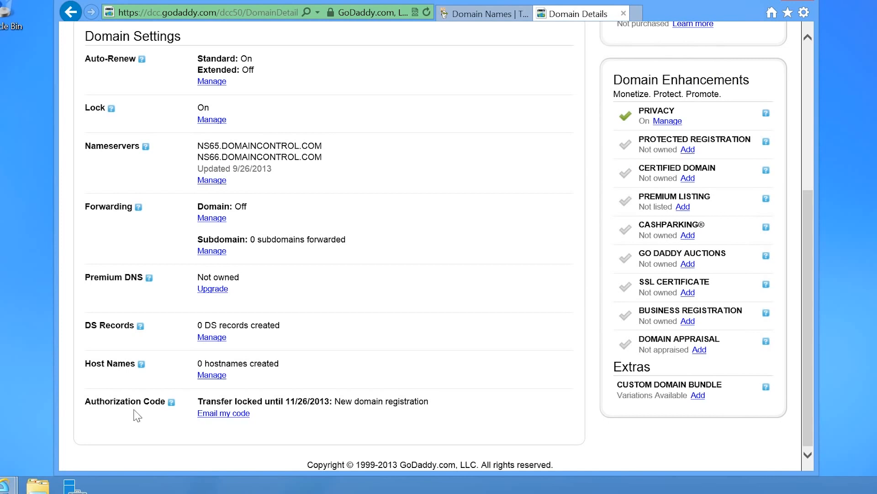
pyautogui.click(172, 403)
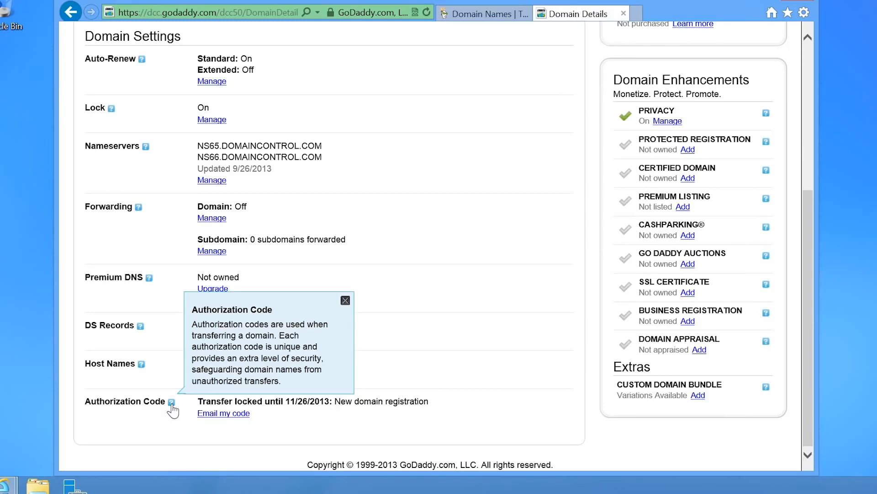
pyautogui.scroll(5, 390, 366)
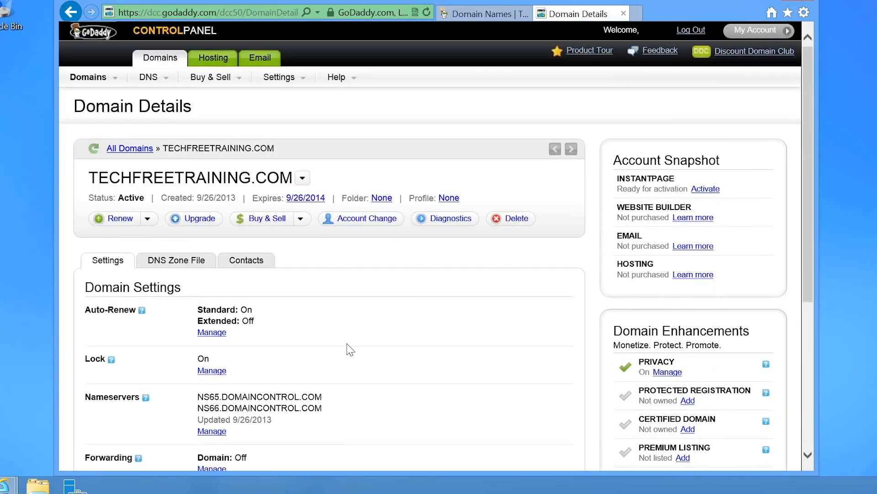
# Step: Show the DNS Zone File and review the A, CName, MX and NS records
pyautogui.click(213, 270)
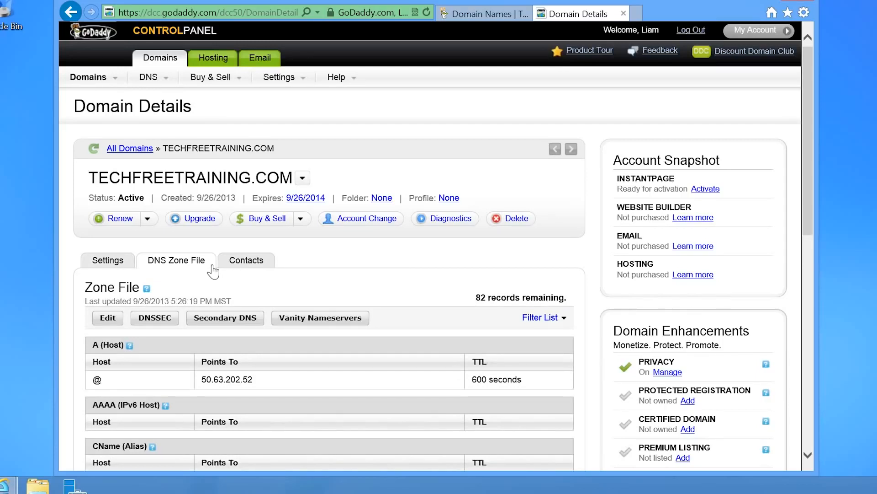
pyautogui.scroll(-4, 212, 265)
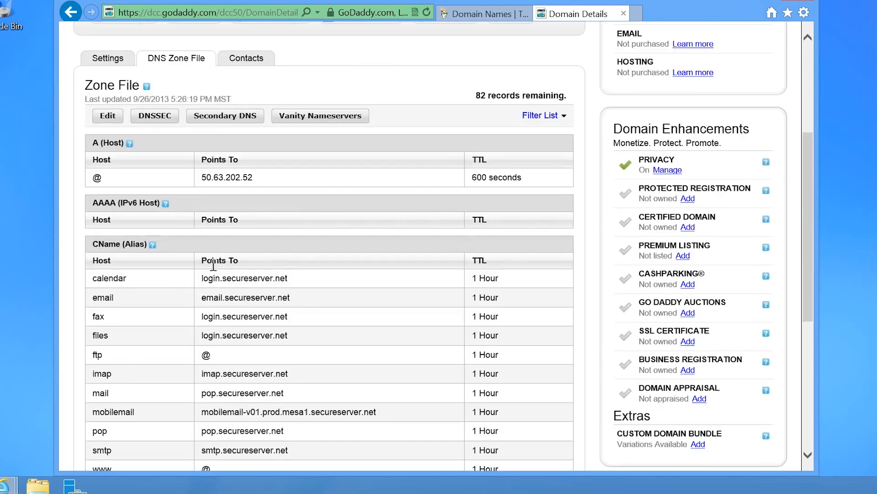
pyautogui.scroll(-1, 213, 265)
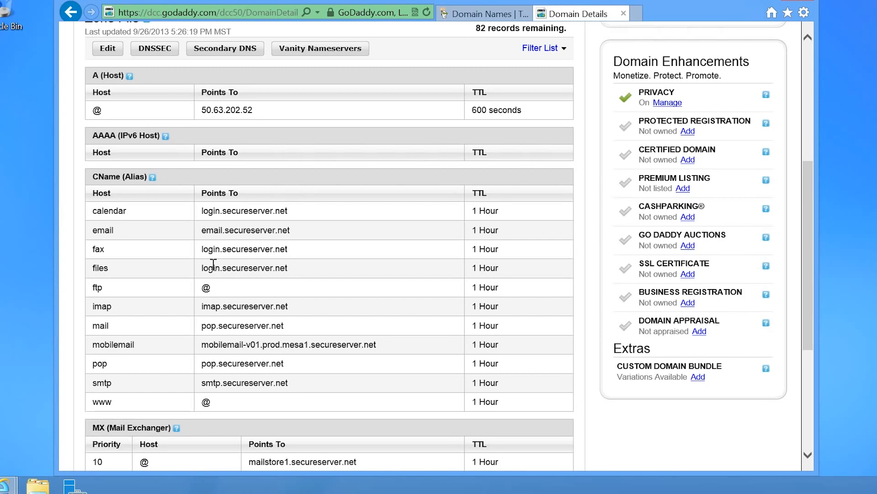
pyautogui.scroll(-5, 214, 265)
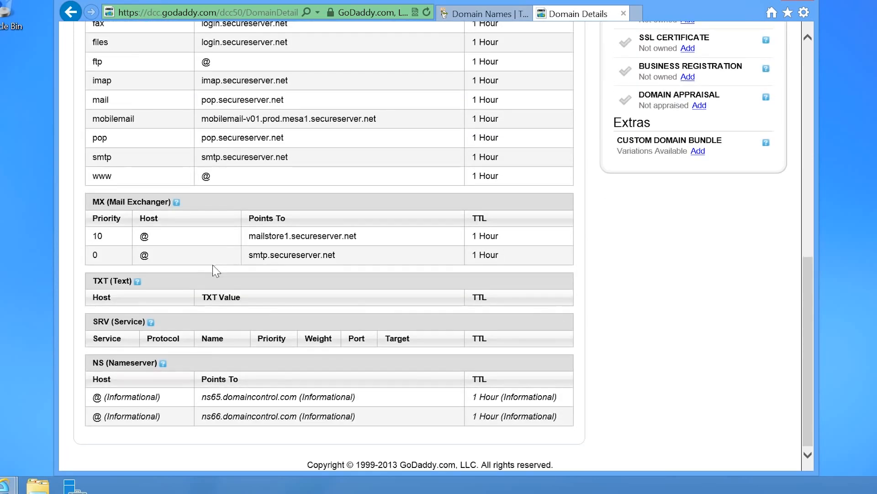